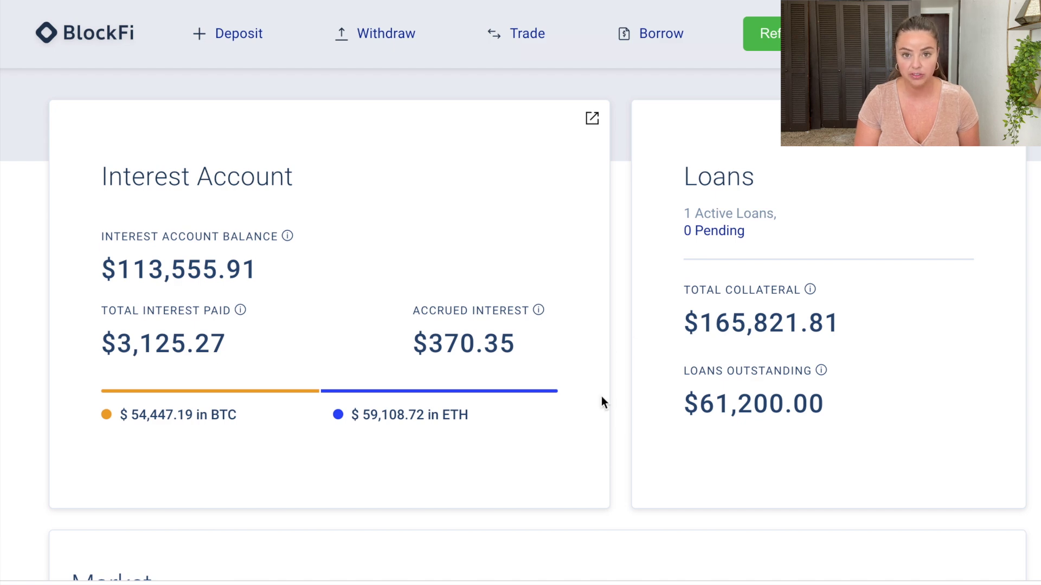
Open the loans overview from the Loans card on the dashboard.
scroll(601, 401, down, 3)
scroll(601, 401, up, 4)
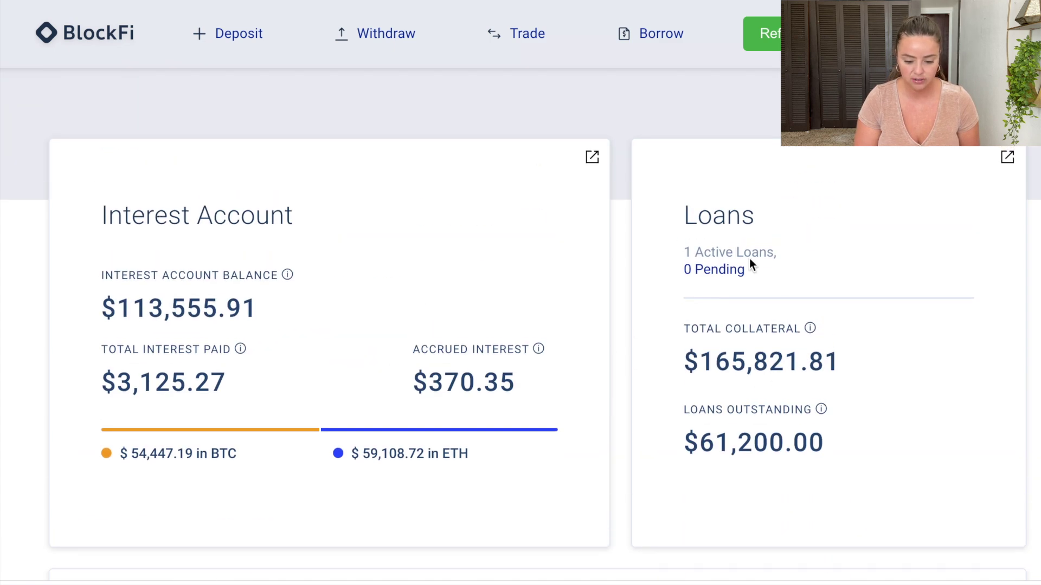
click(720, 271)
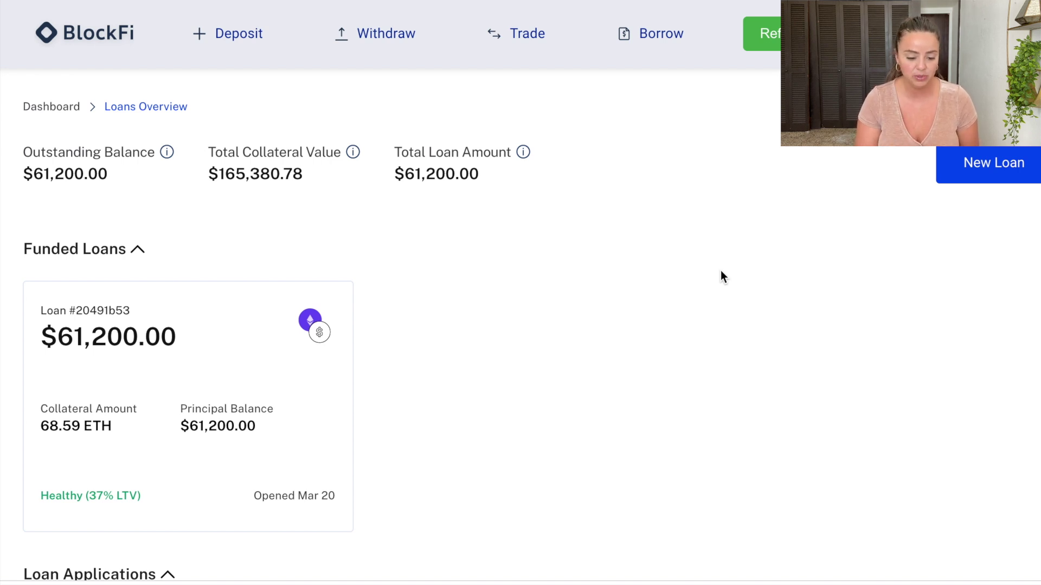
Review the funded loan's summary card and open the loan's detail page.
scroll(721, 276, down, 2)
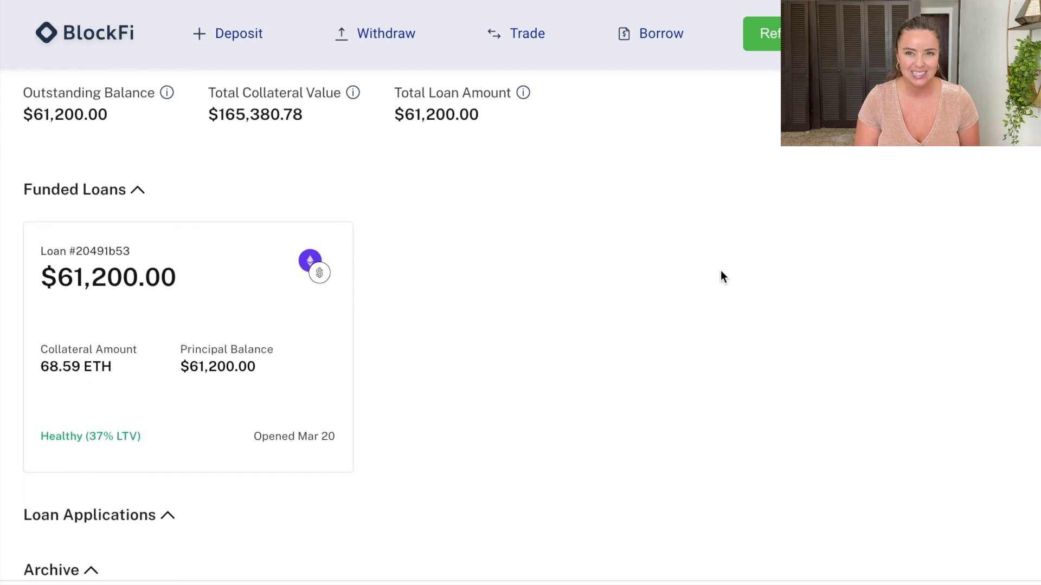
scroll(720, 277, down, 1)
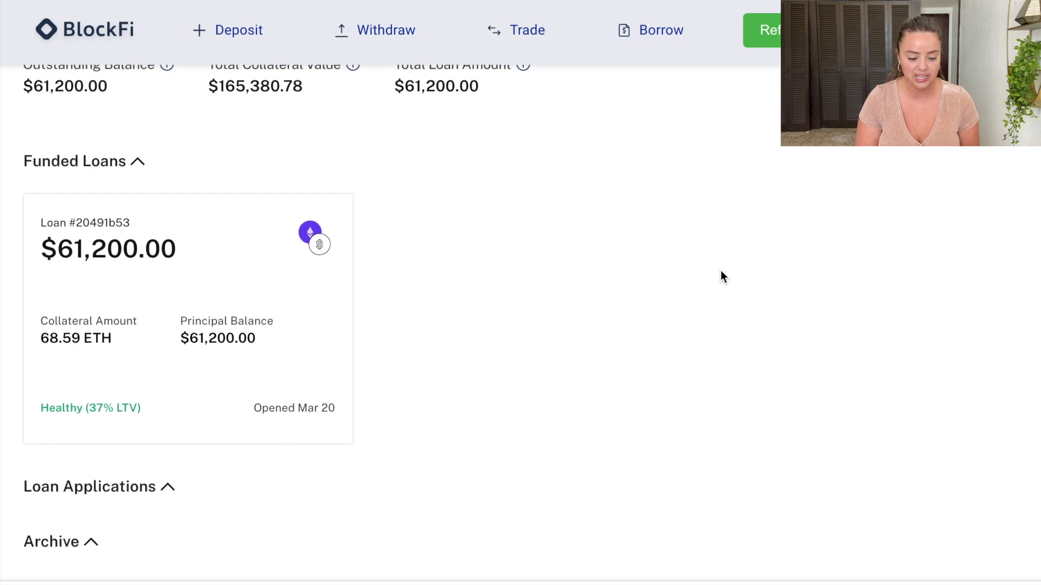
drag(109, 351, 23, 350)
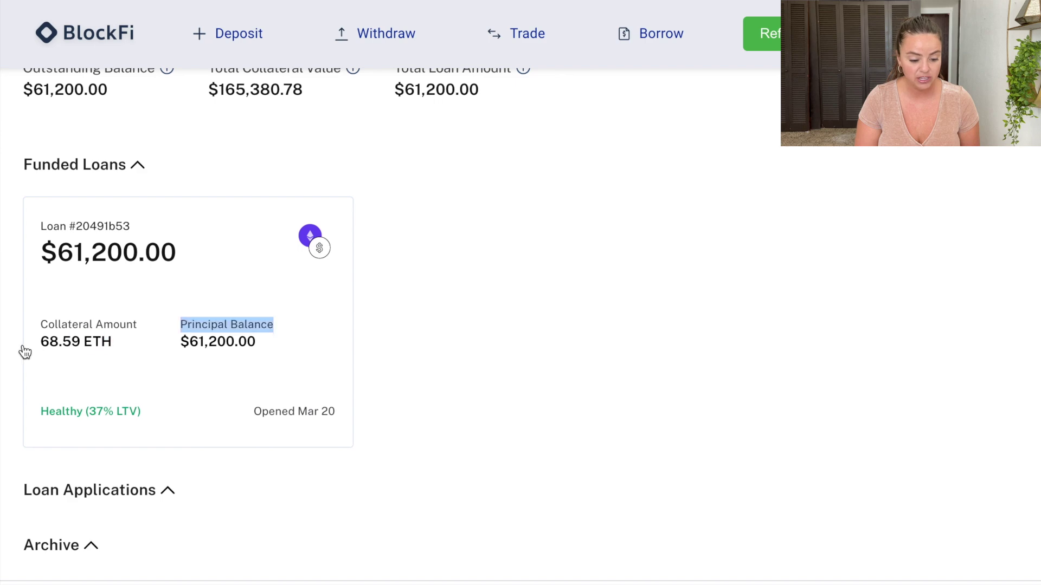
triple_click(44, 356)
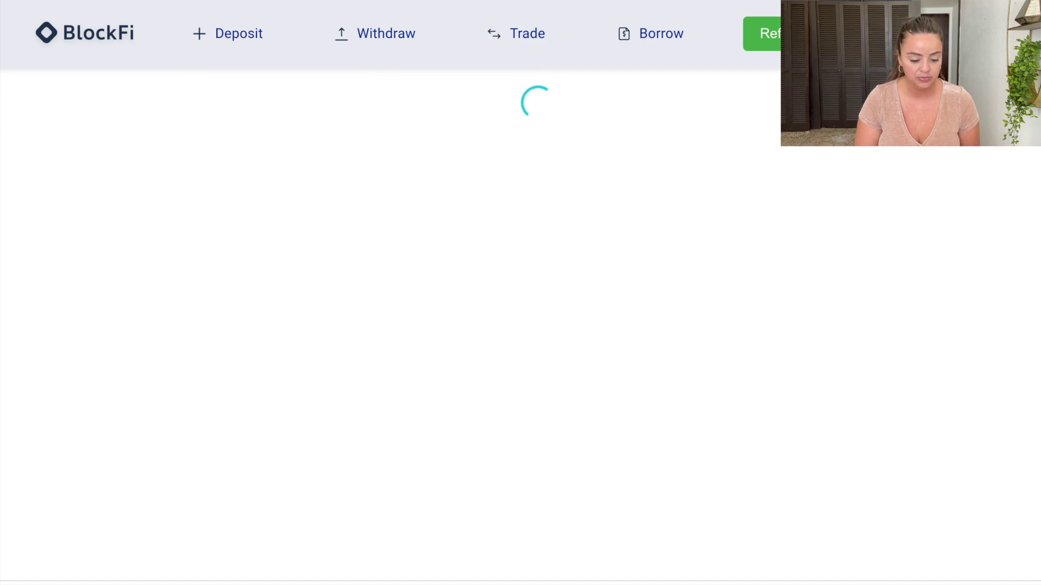
key(alt+Left)
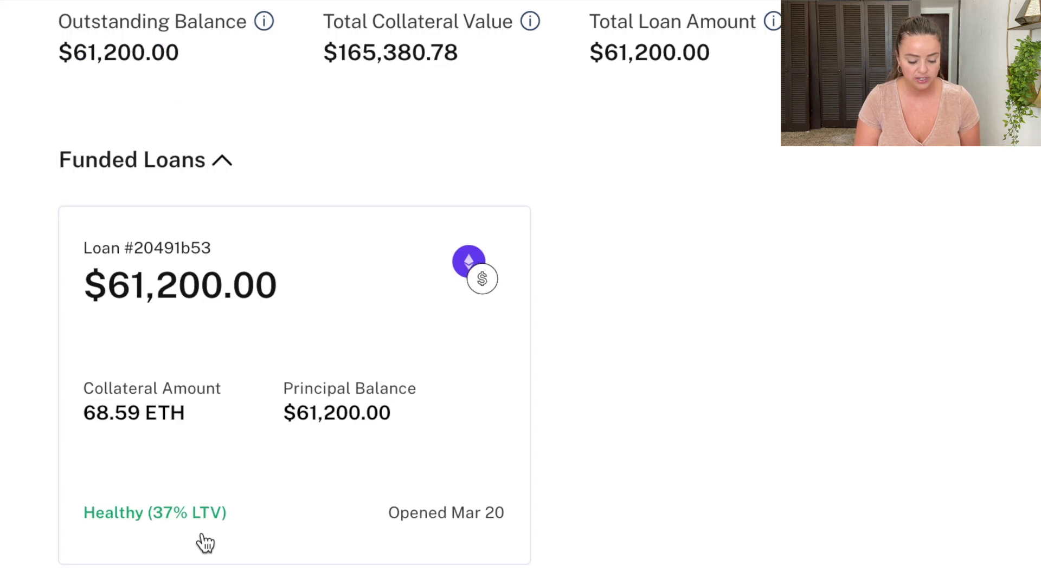
click(249, 487)
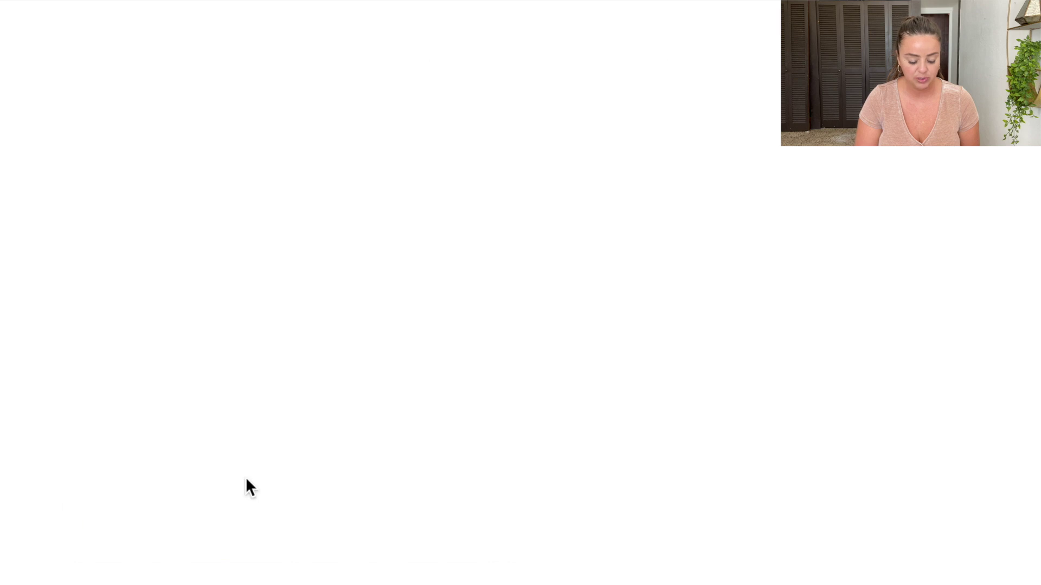
Highlight the loan health and margin call notice under Current Collateral to read its ETH price thresholds.
scroll(246, 477, down, 1)
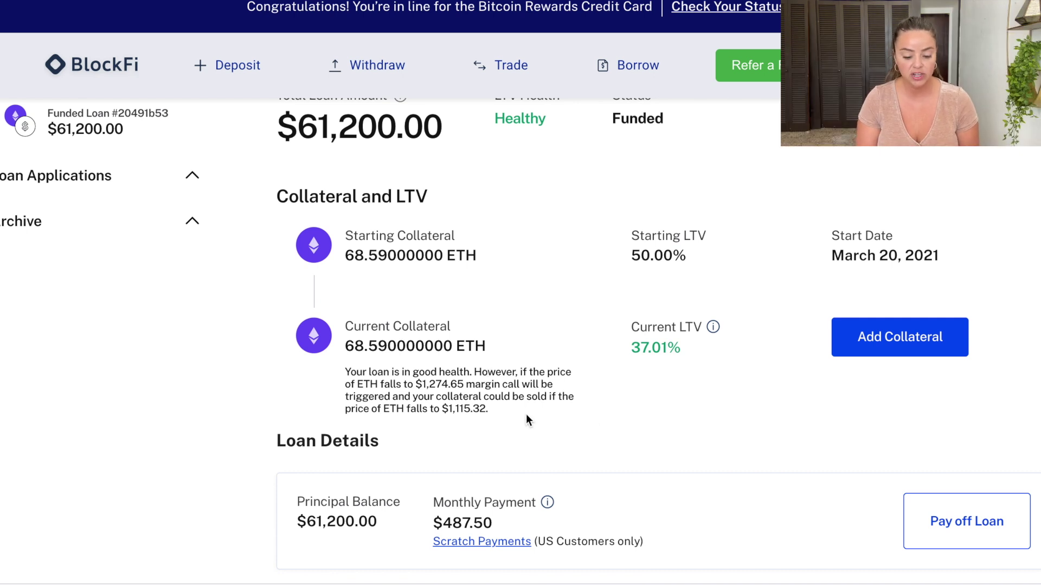
mouse_move(496, 410)
mouse_down()
mouse_move(386, 393)
mouse_move(339, 370)
mouse_up()
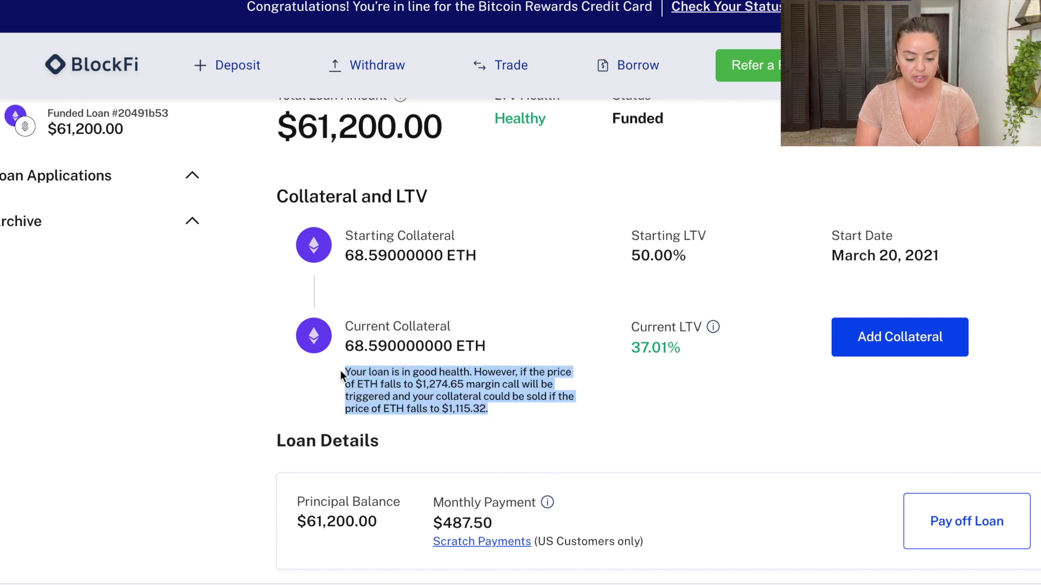
click(188, 393)
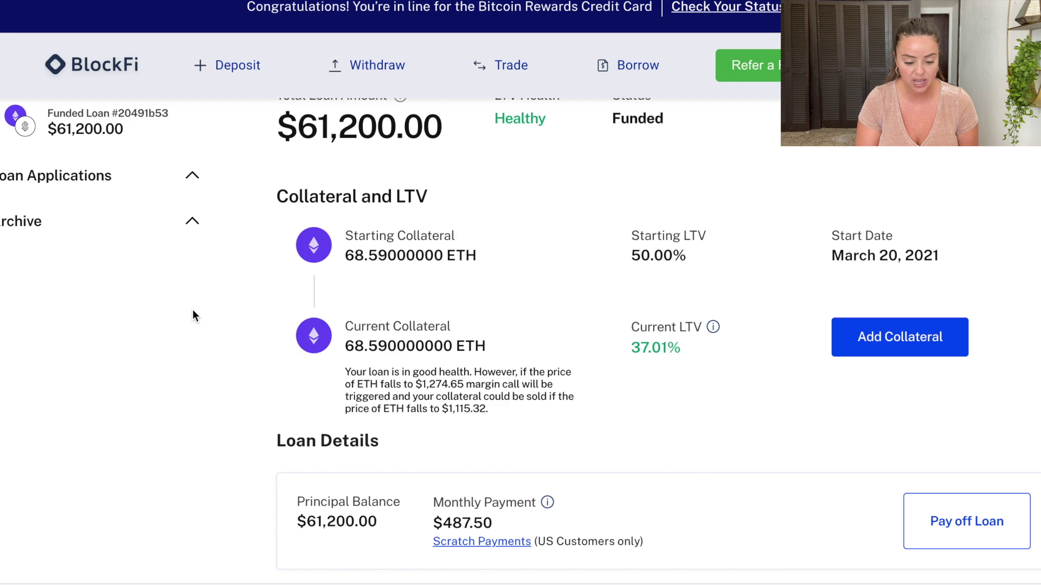
scroll(193, 310, down, 1)
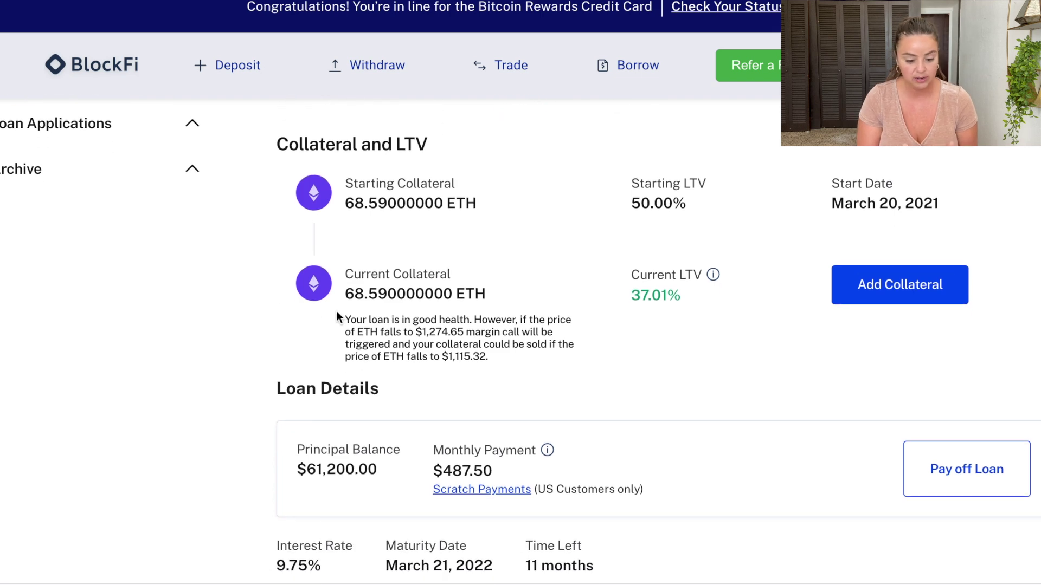
mouse_move(345, 320)
mouse_down()
mouse_move(464, 331)
mouse_move(520, 371)
mouse_up()
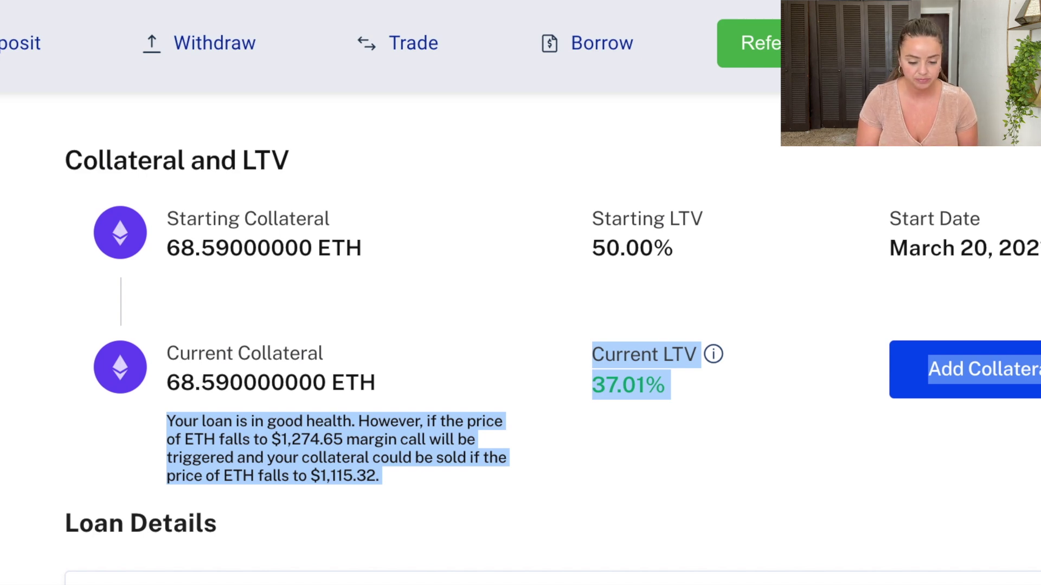
Examine the Loan Details section for the principal balance, monthly payment, interest rate, maturity date and time left.
scroll(421, 473, down, 3)
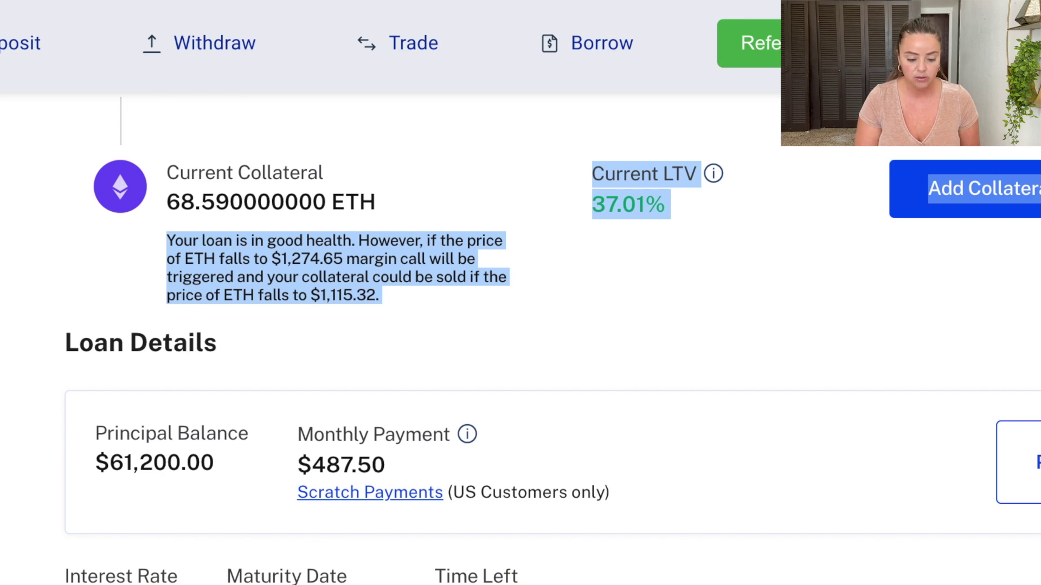
scroll(521, 326, down, 2)
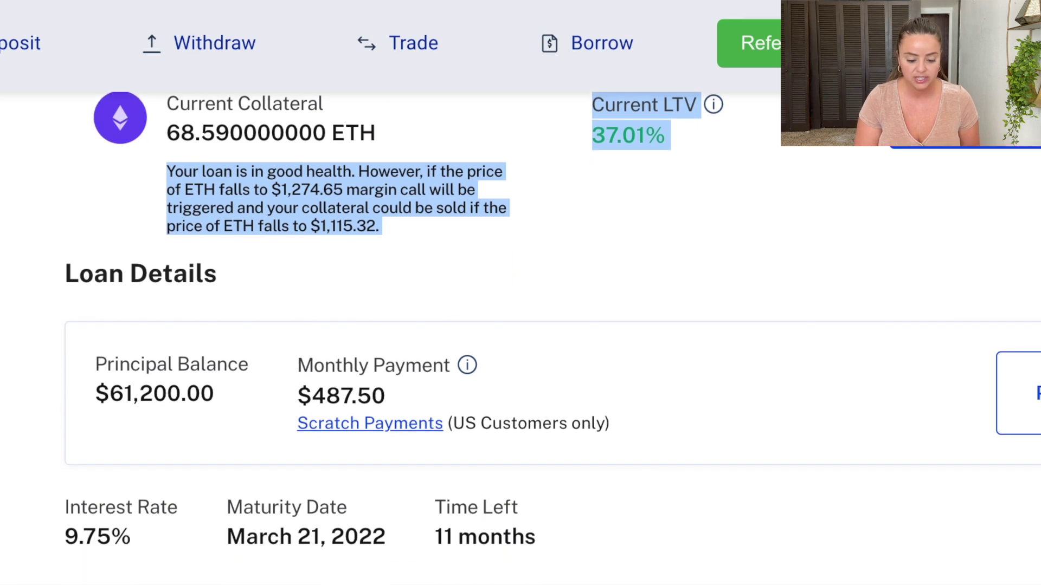
scroll(46, 550, down, 2)
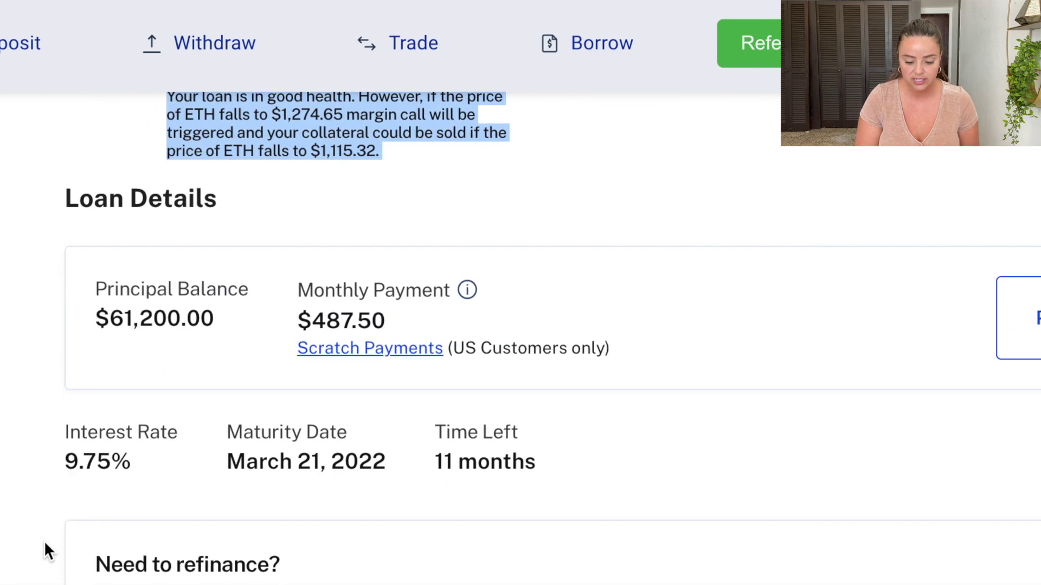
scroll(44, 541, down, 1)
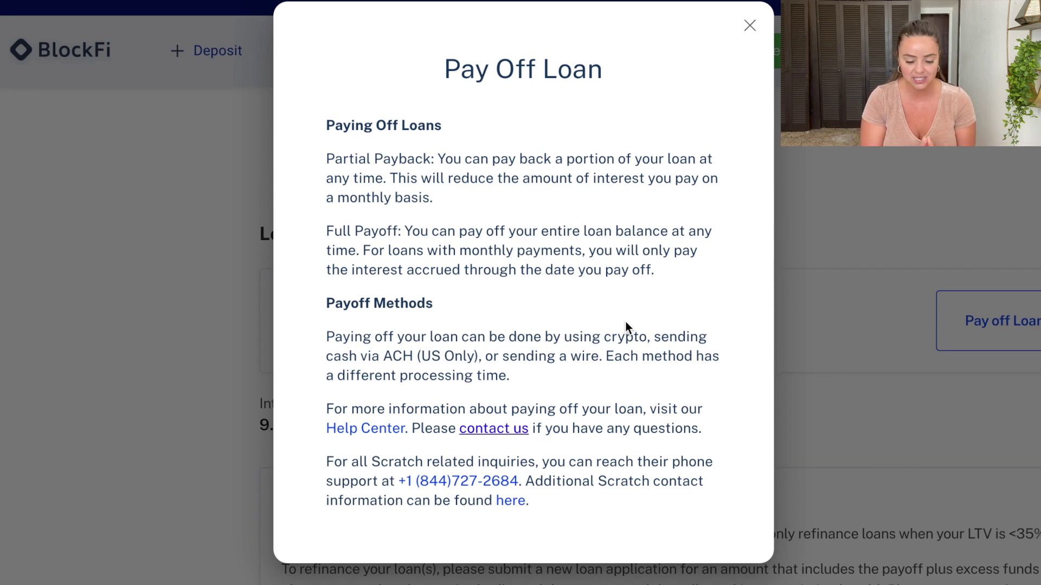
Close the Pay Off Loan information and review the loan's Collateral and LTV section.
click(750, 25)
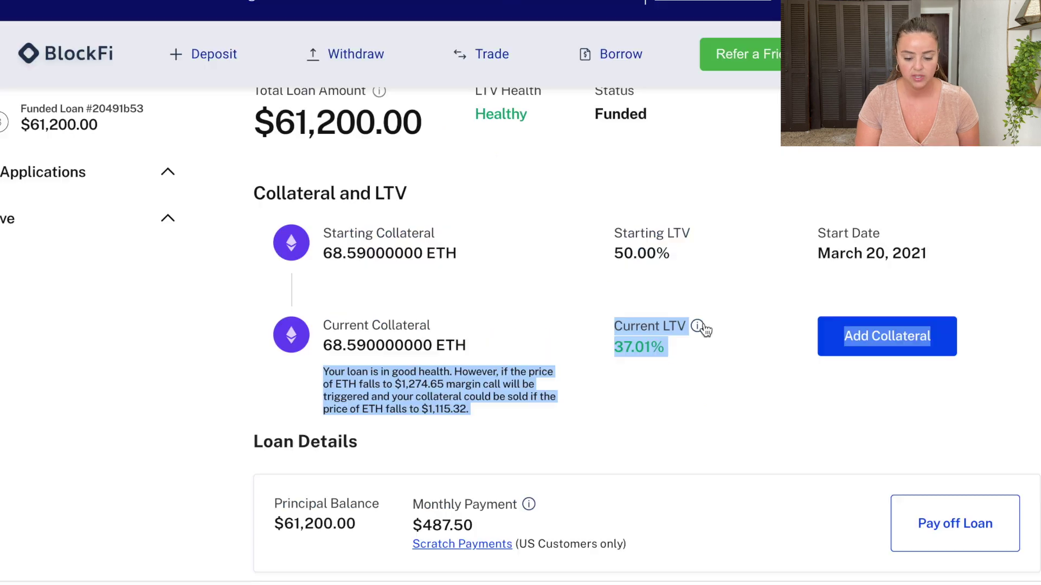
click(715, 299)
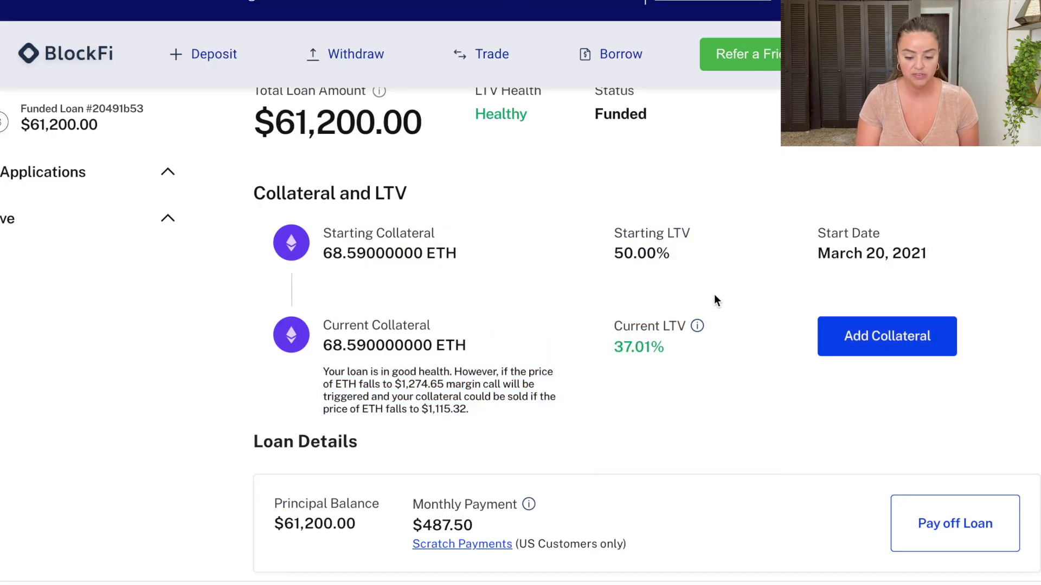
scroll(713, 296, up, 1)
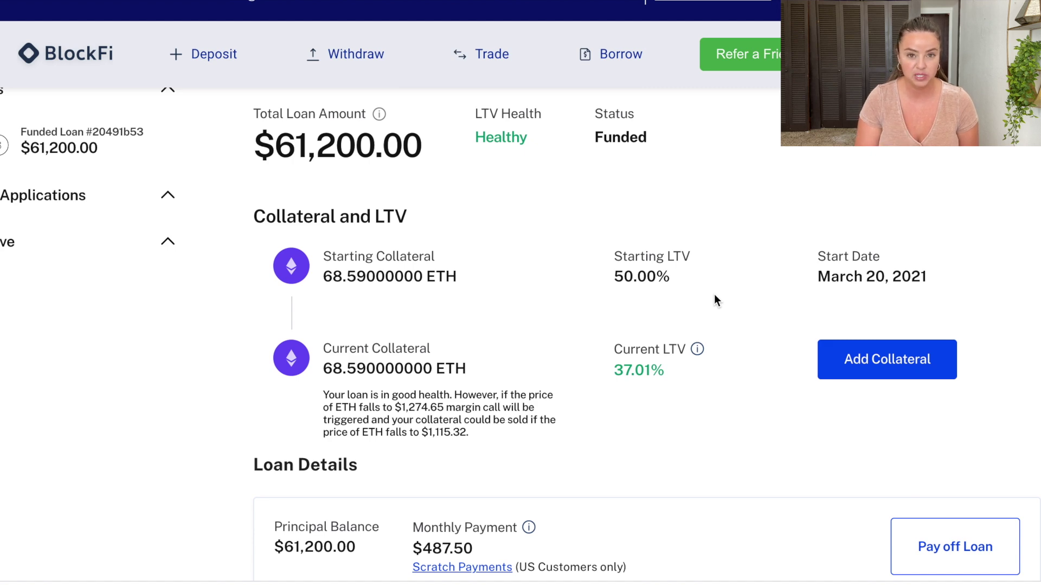
scroll(64, 350, up, 2)
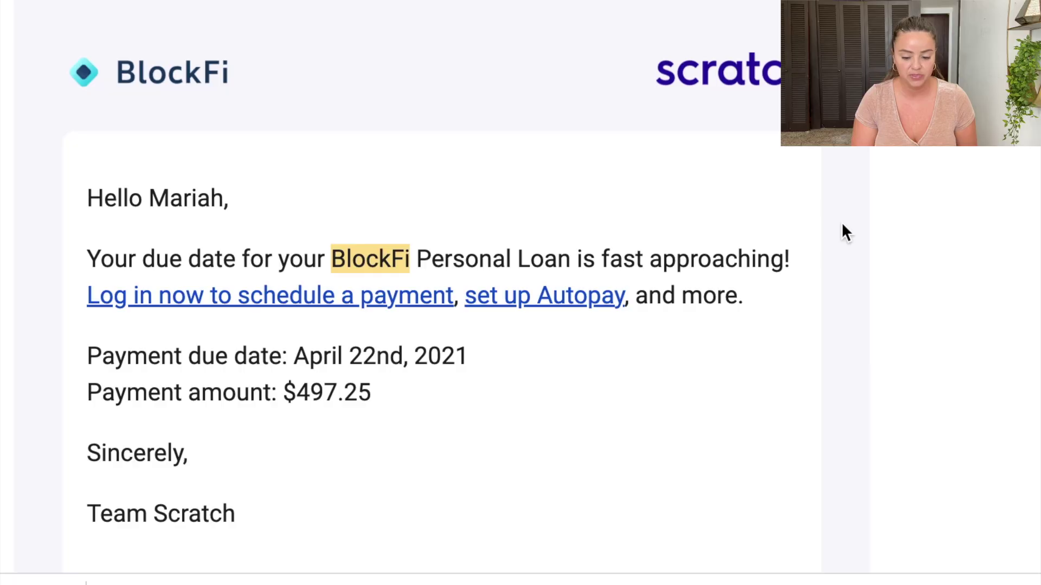
Read the Scratch payment reminder email and follow its link to log in and schedule a payment.
scroll(842, 225, down, 3)
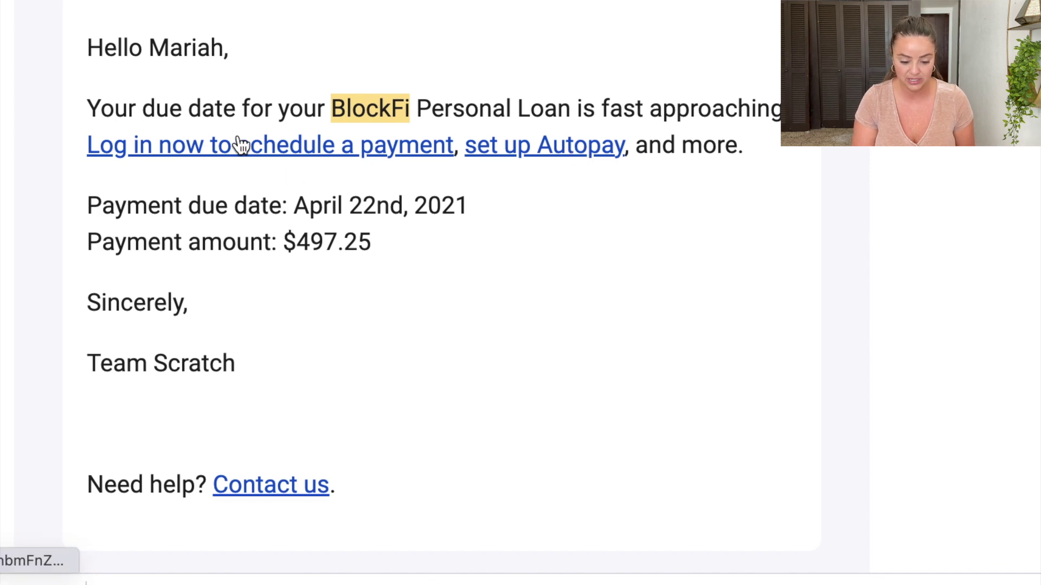
scroll(239, 174, down, 3)
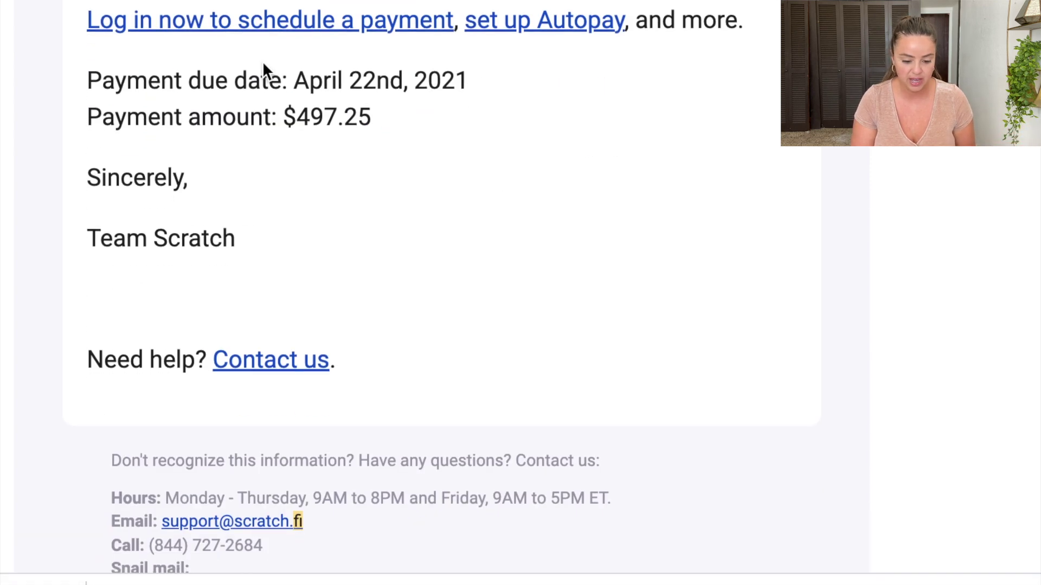
click(224, 21)
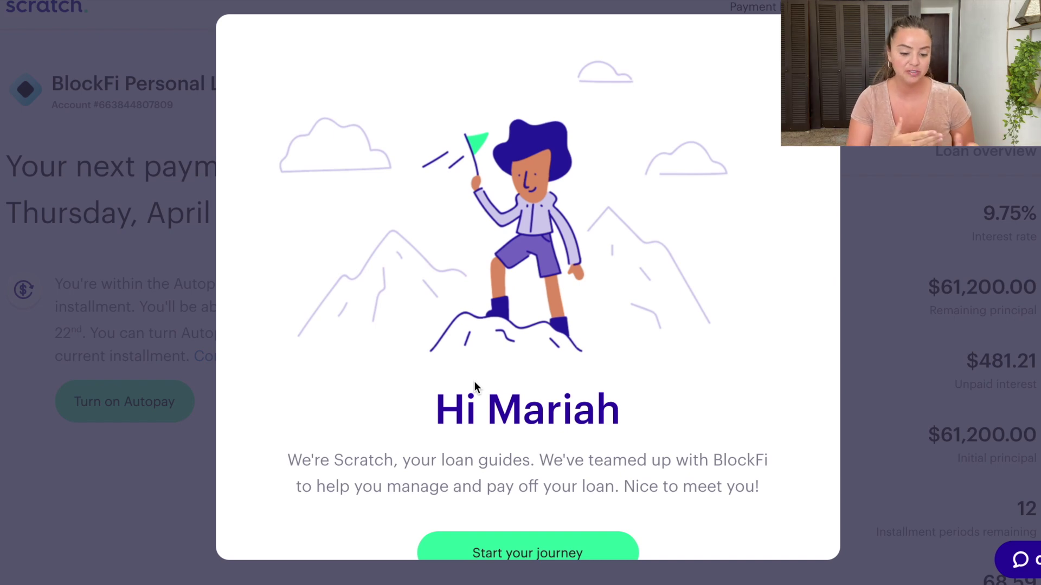
Complete the Scratch welcome setup by confirming the loan details and submitting the accepted E-sign consent, Terms of service and Privacy policy.
scroll(474, 382, down, 2)
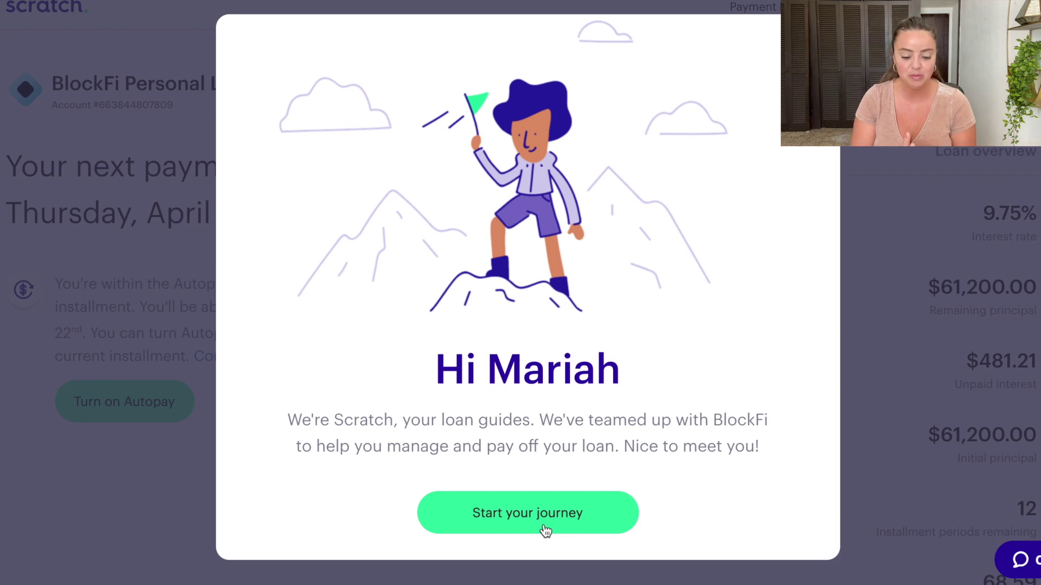
click(570, 529)
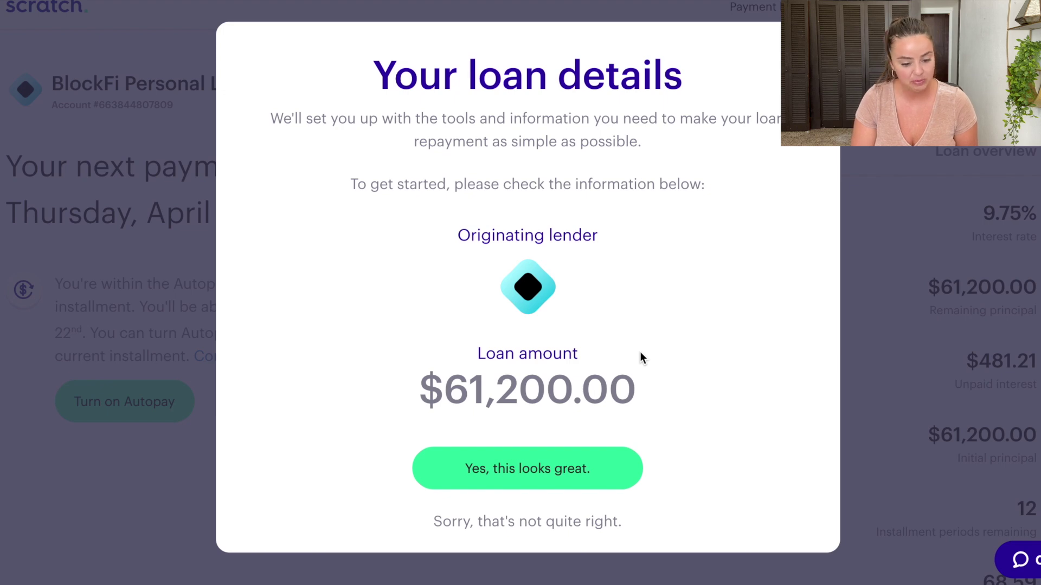
scroll(640, 357, down, 1)
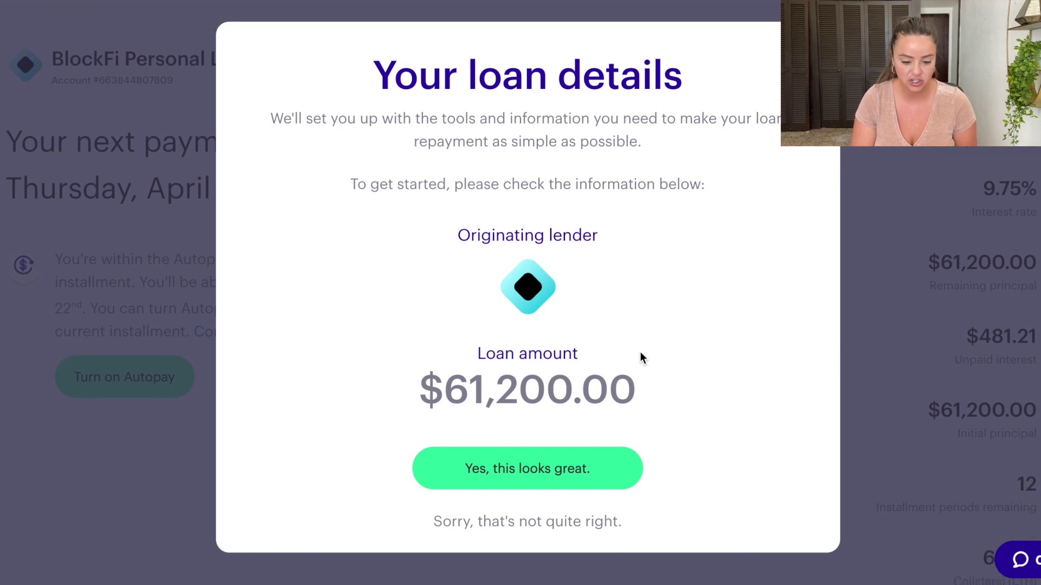
scroll(640, 358, down, 1)
click(535, 469)
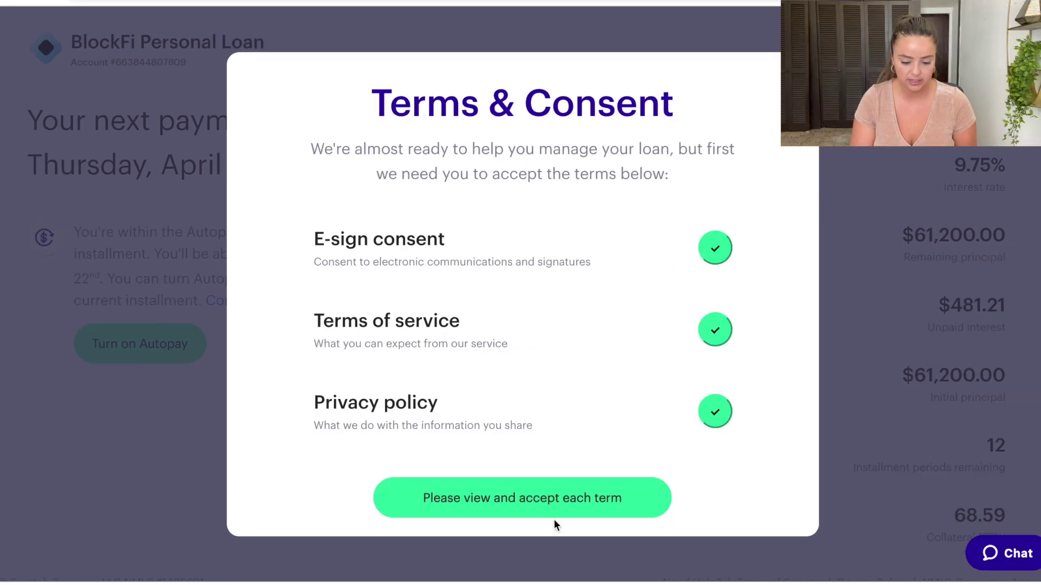
click(564, 518)
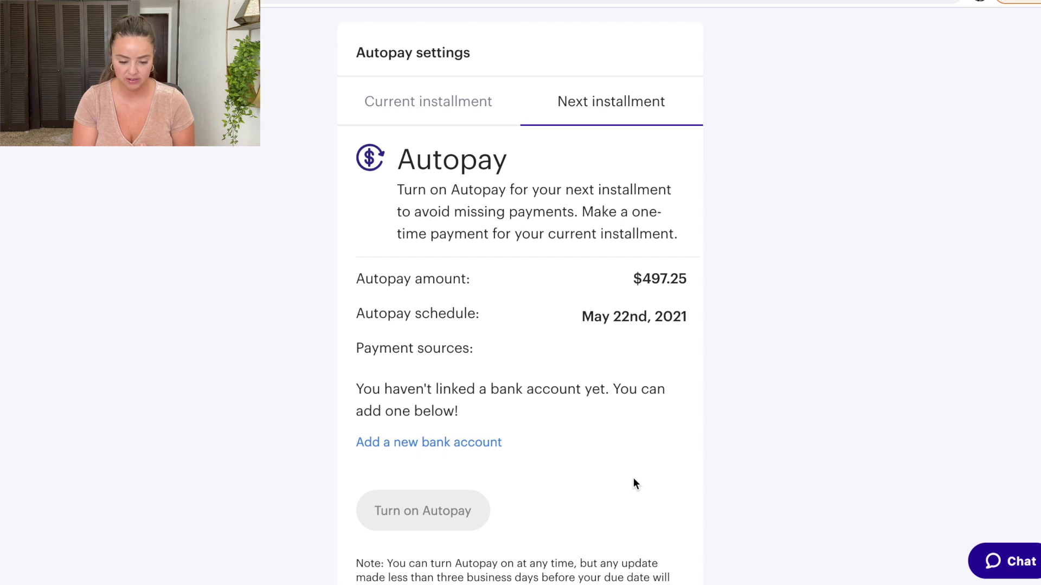
Start adding a new bank account as the Autopay payment source for the next installment.
scroll(634, 480, down, 1)
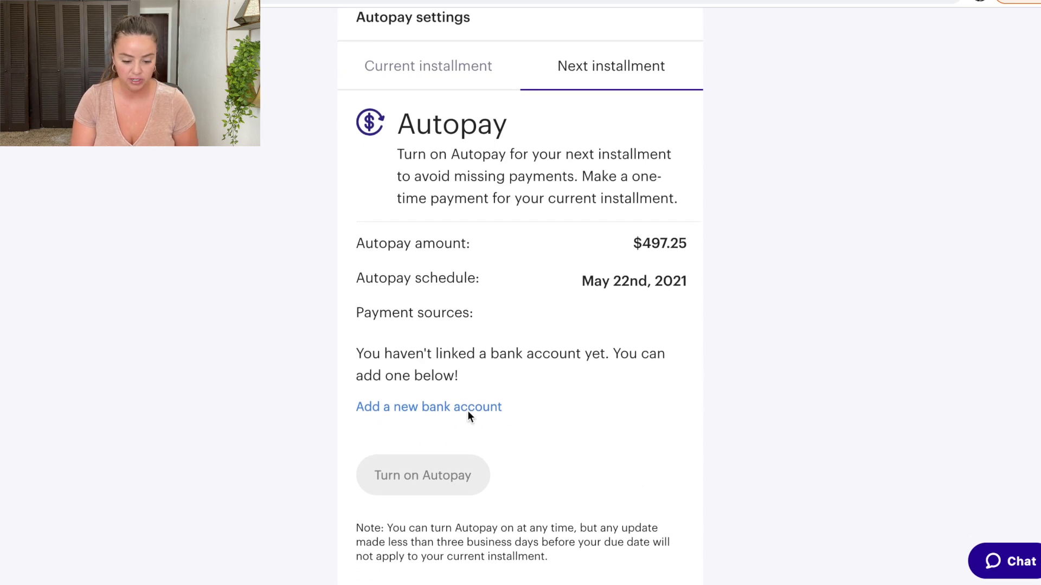
click(411, 411)
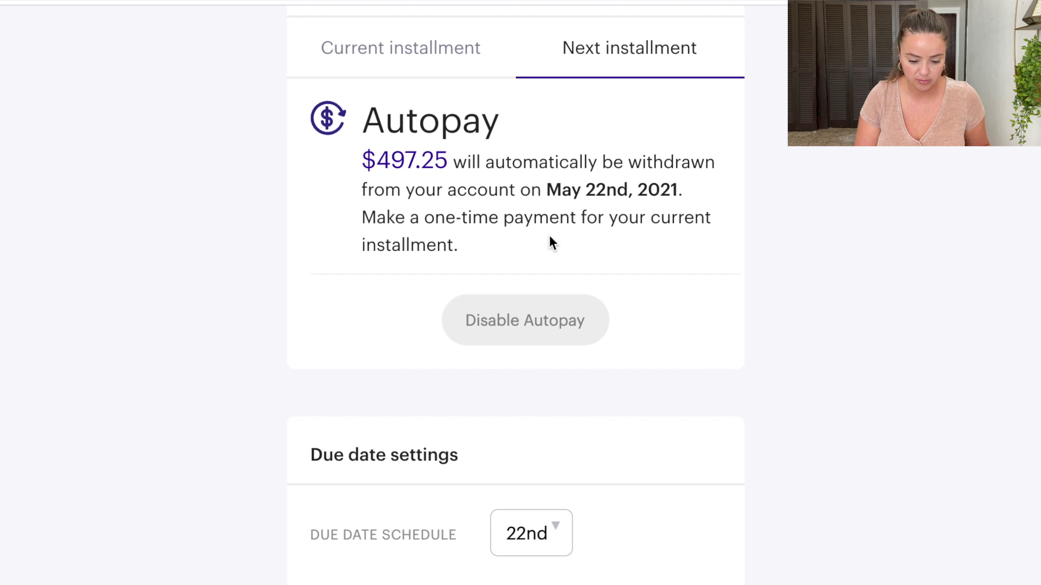
Check the Autopay settings for the current installment.
click(441, 48)
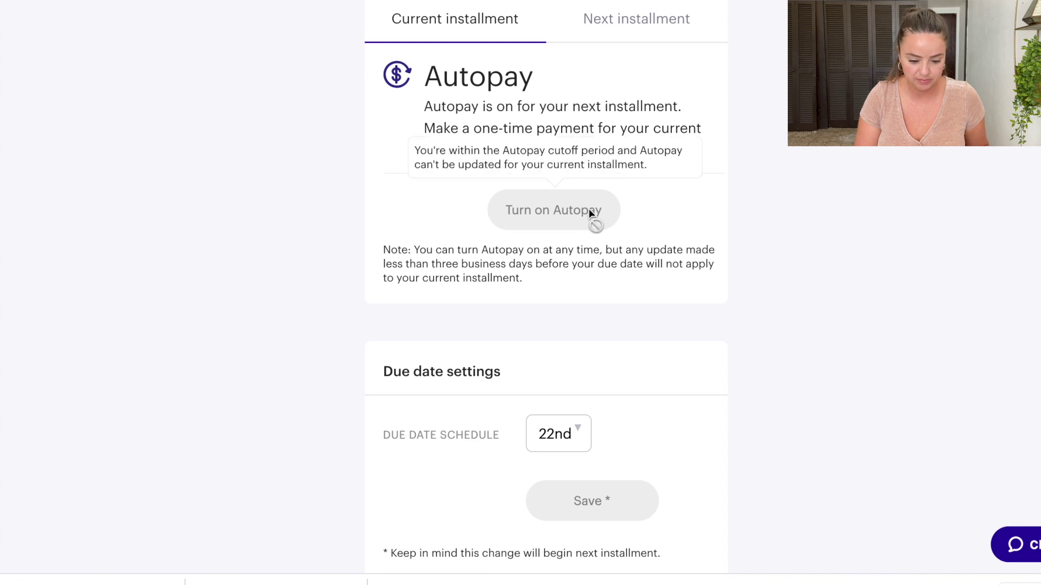
scroll(336, 286, down, 1)
scroll(336, 286, up, 5)
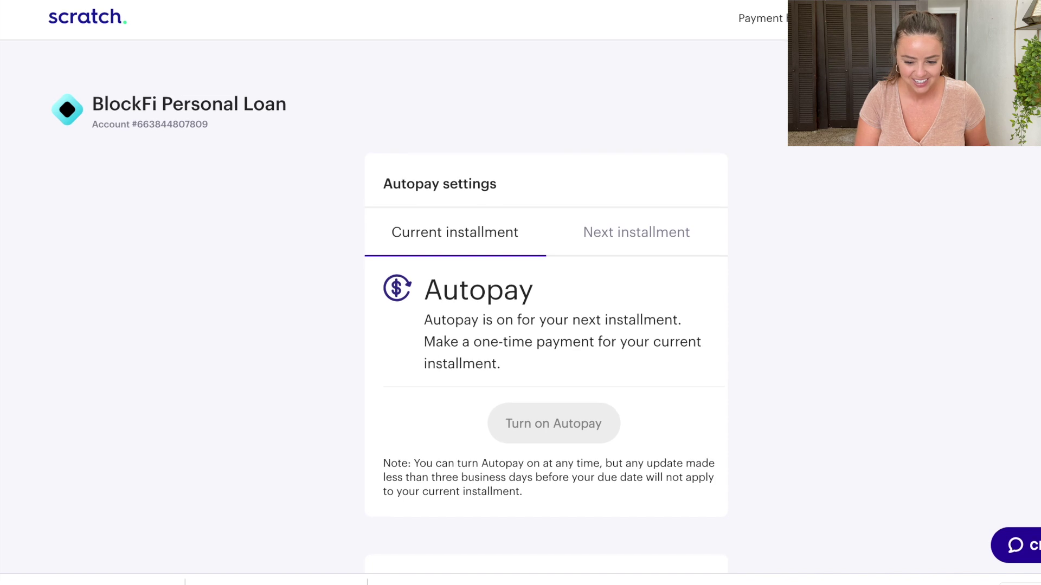
Return to the loan overview and open the form for making a one-time payment.
click(181, 64)
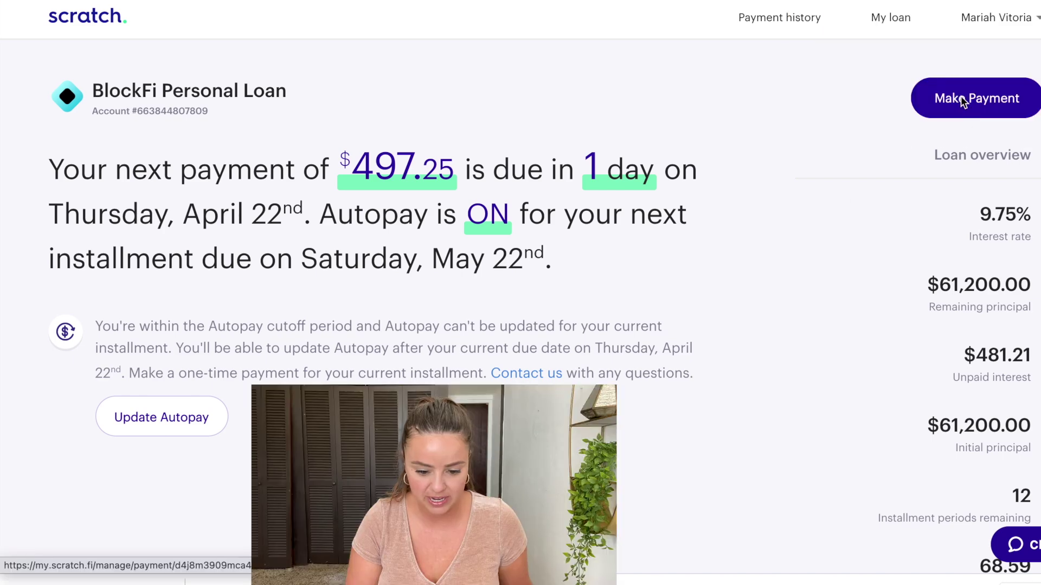
click(961, 96)
scroll(802, 369, down, 1)
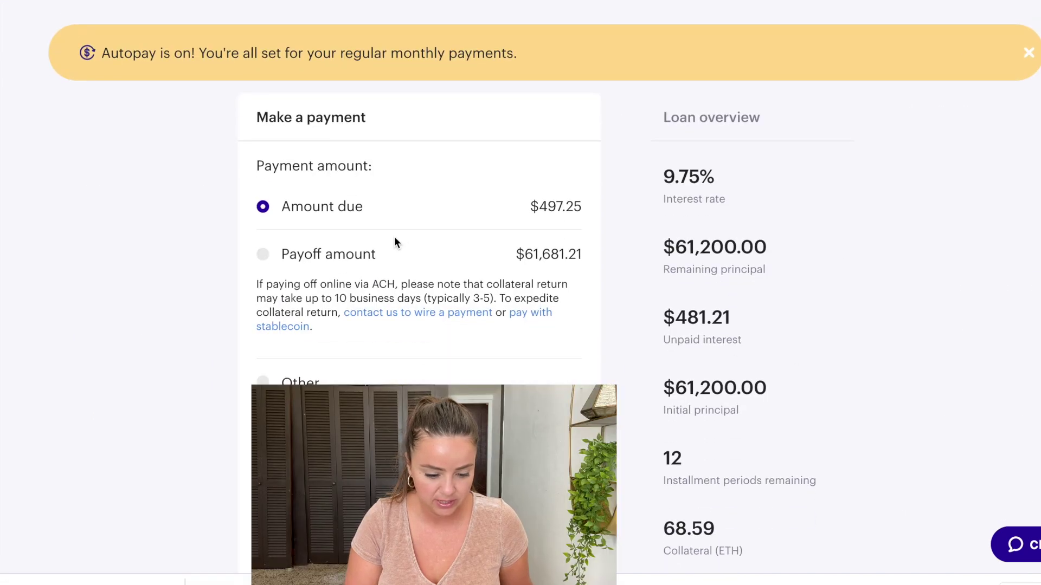
Review the one-time payment amount options, and examine the principal portion of the 04/21/21 payment in the payment history.
scroll(161, 393, down, 2)
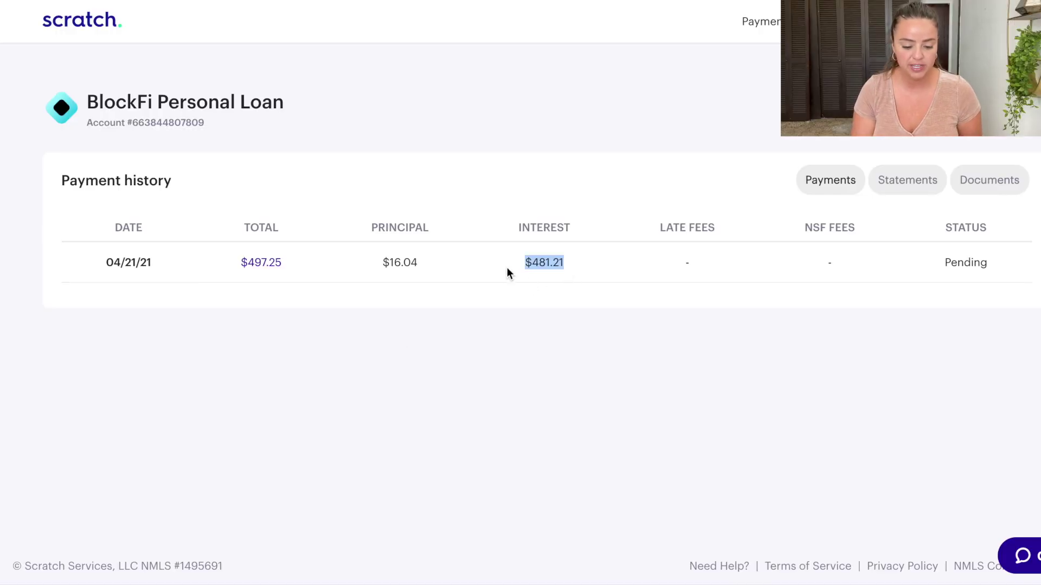
drag(444, 267, 388, 262)
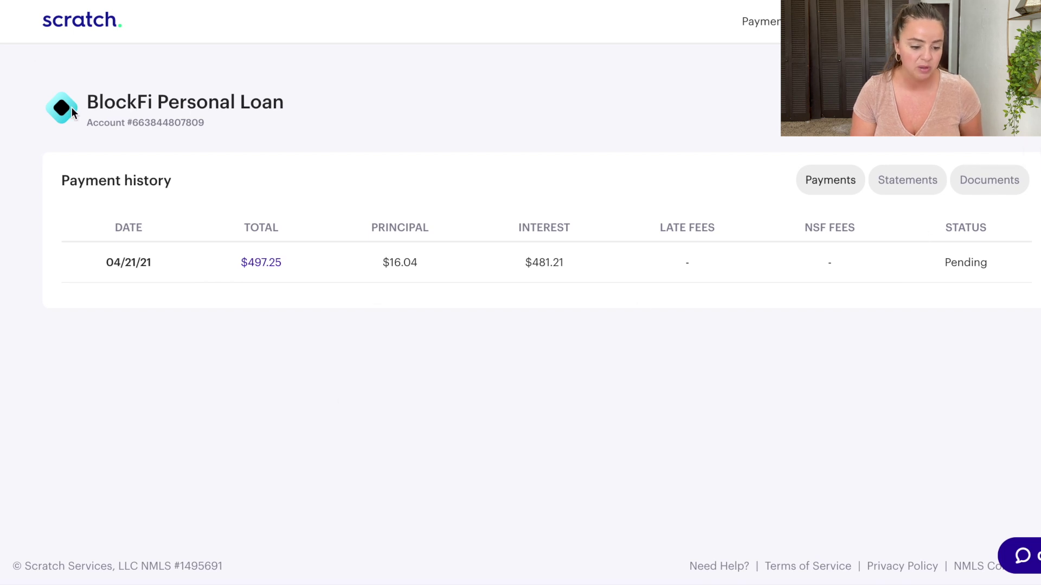
Return to the loan overview and examine the interest rate, remaining principal, unpaid interest and collateral after the installment payment.
click(79, 25)
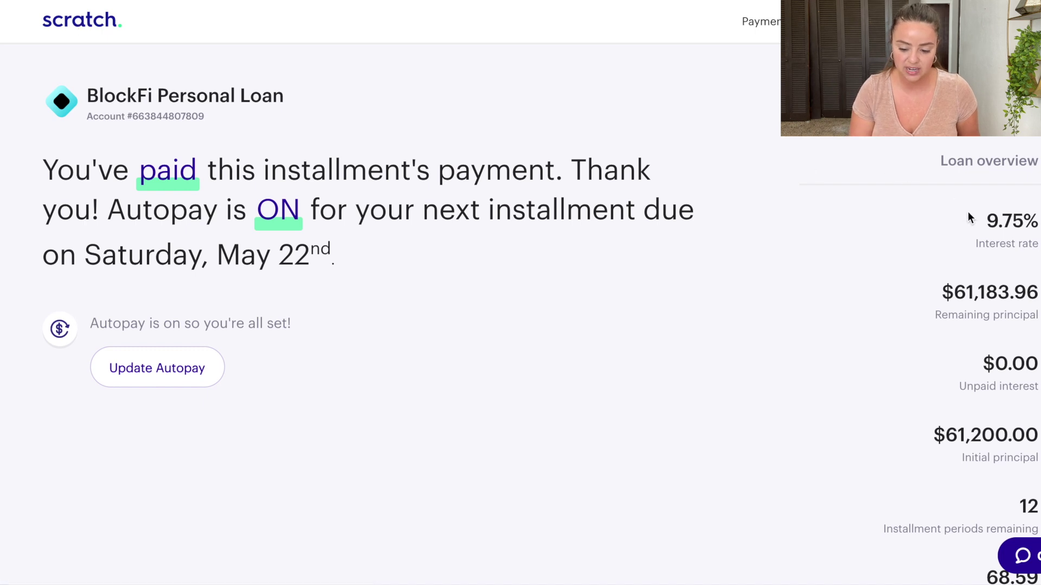
drag(1011, 223, 1037, 224)
click(875, 252)
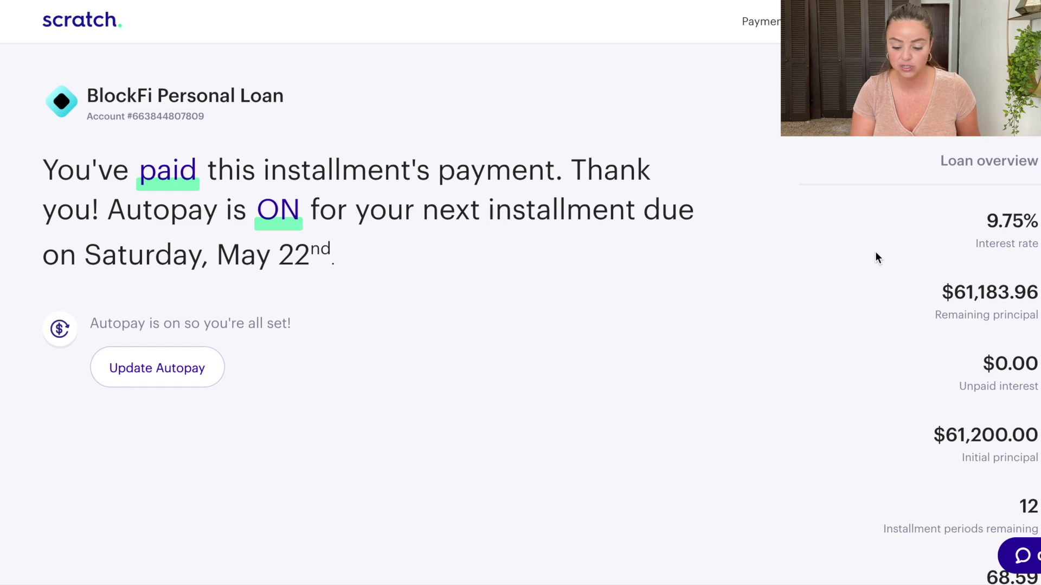
scroll(875, 252, down, 1)
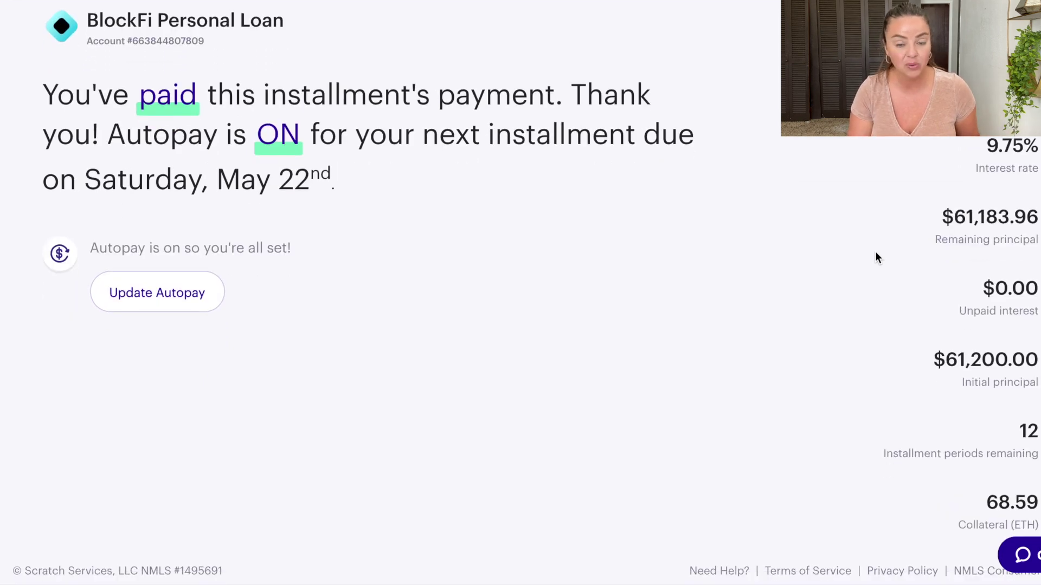
scroll(876, 253, up, 1)
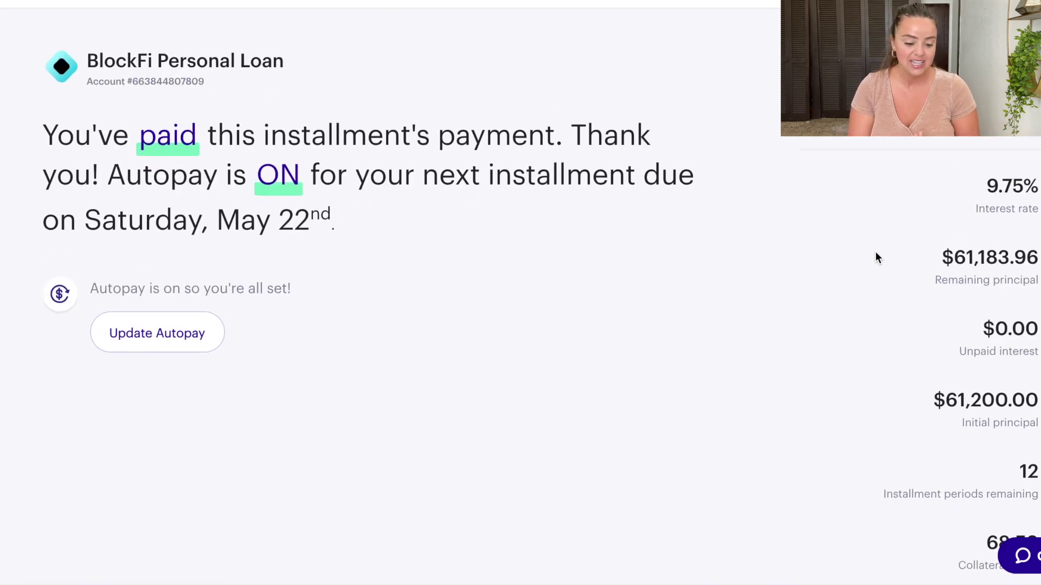